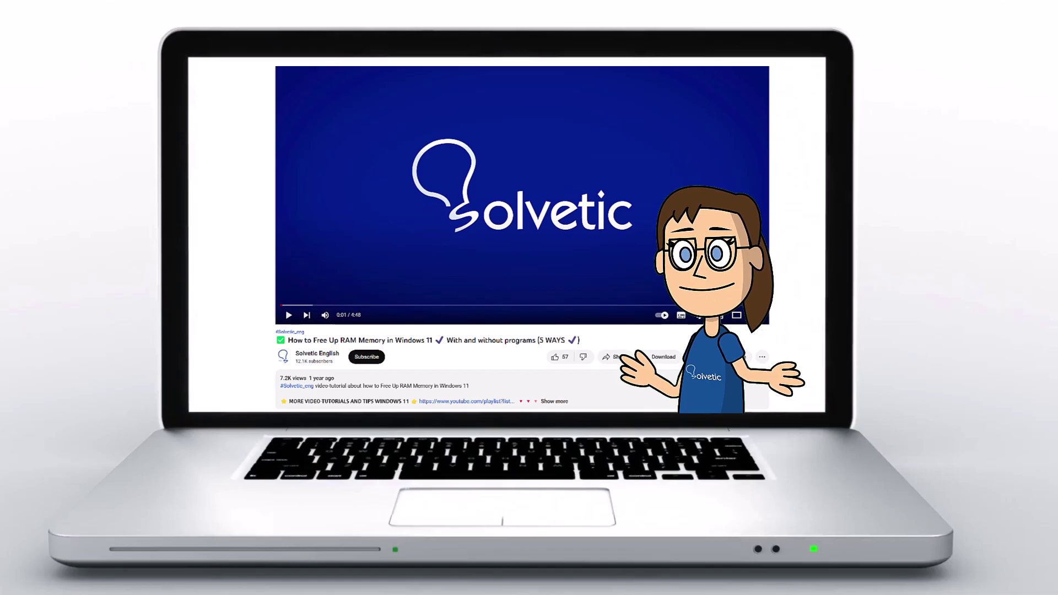
# Step: Expand the Solvetic video description to reveal its full details and tutorial links
pyautogui.click(561, 403)
pyautogui.scroll(-2, 523, 237)
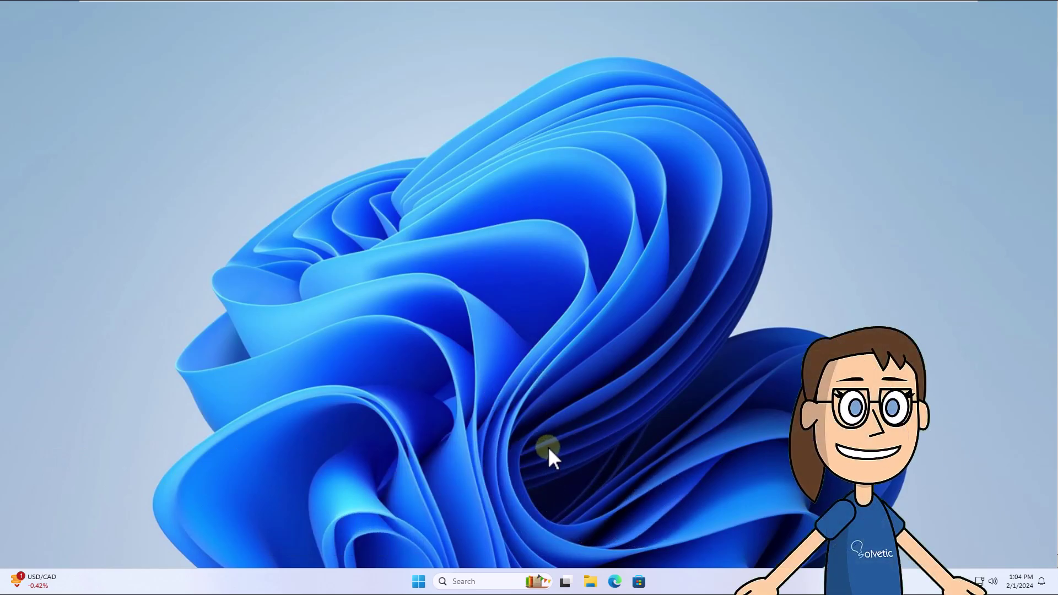
# Step: In an admin Terminal, run 'netsh int tcp set global autotuninglevel=disabled' to disable TCP auto-tuning
pyautogui.rightClick(419, 581)
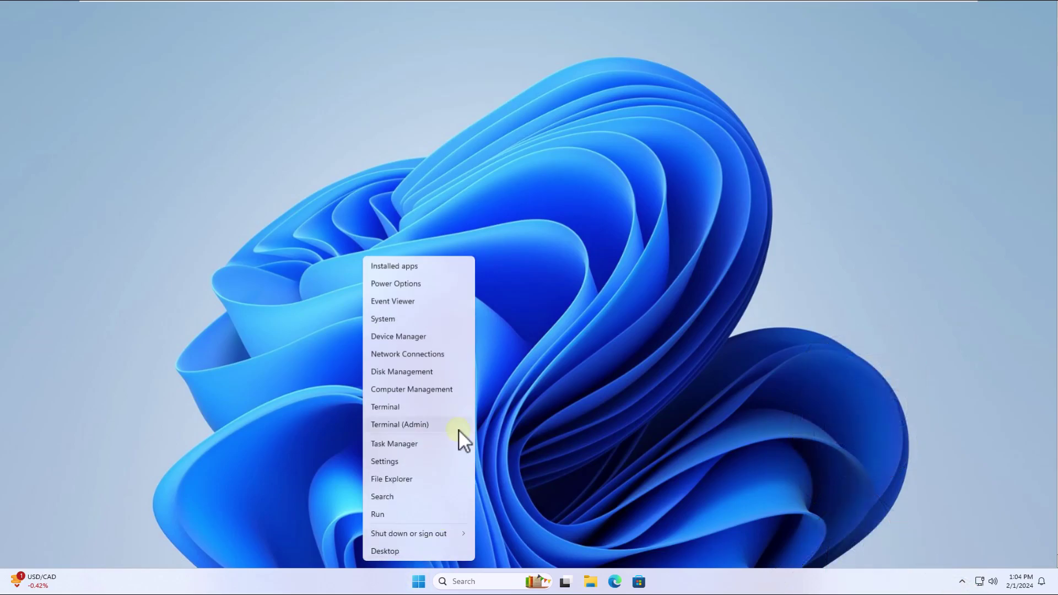
pyautogui.click(459, 429)
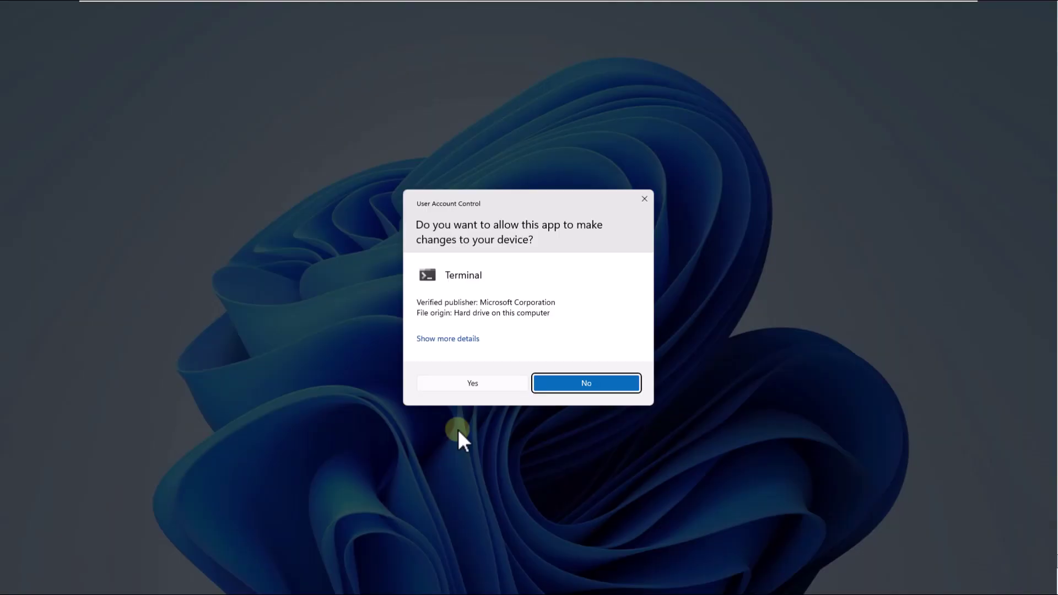
pyautogui.click(479, 387)
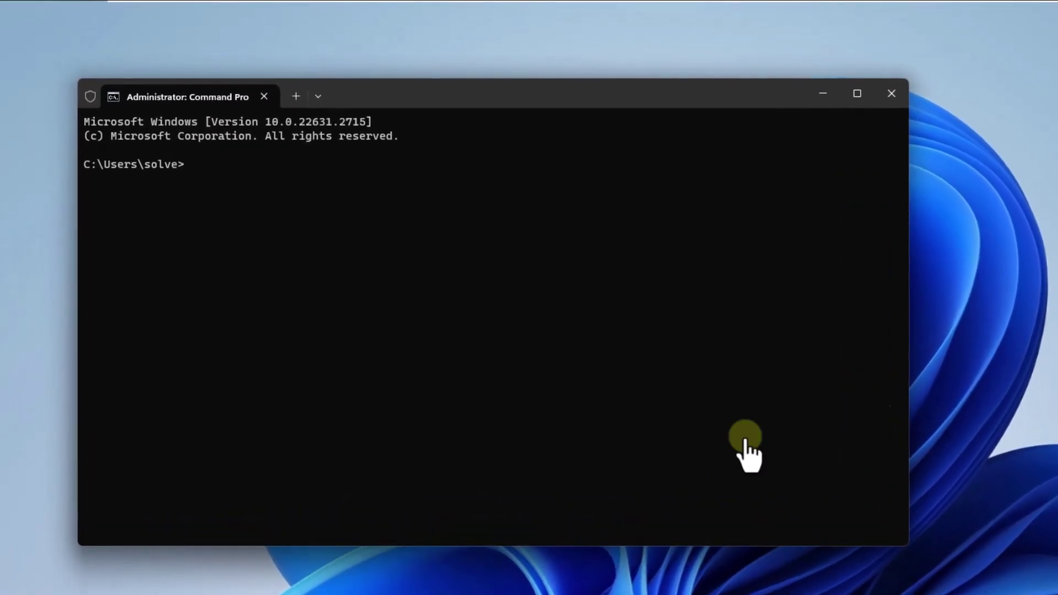
pyautogui.write('netsh')
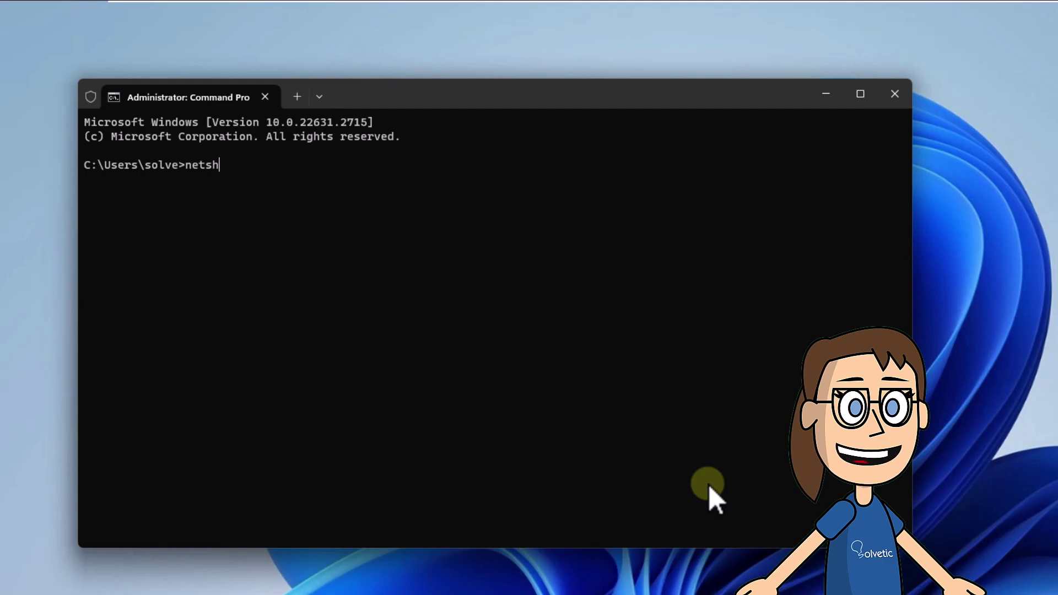
pyautogui.write(' int ')
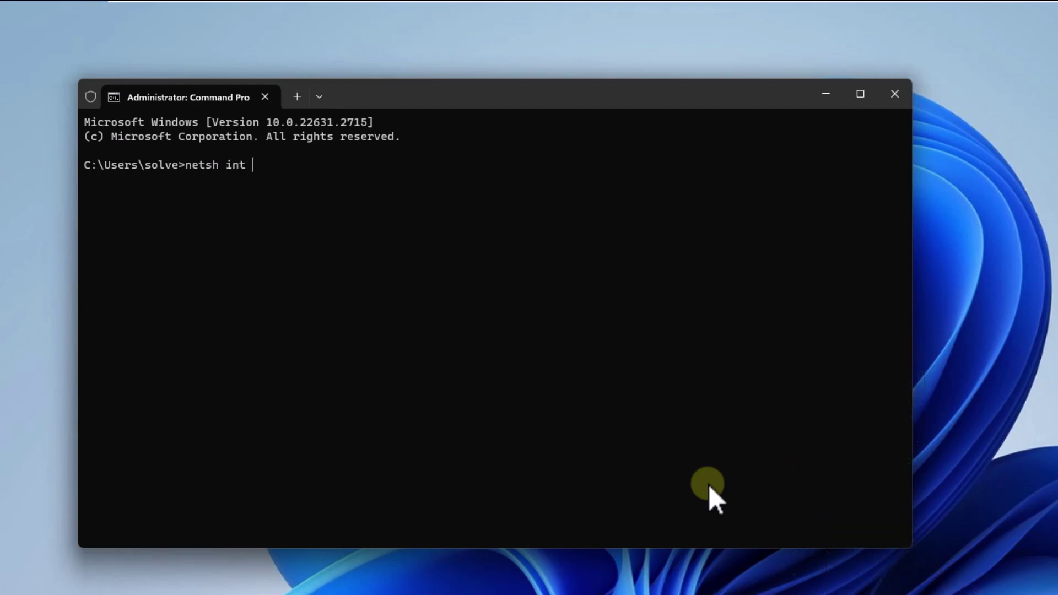
pyautogui.write('tcp set global a')
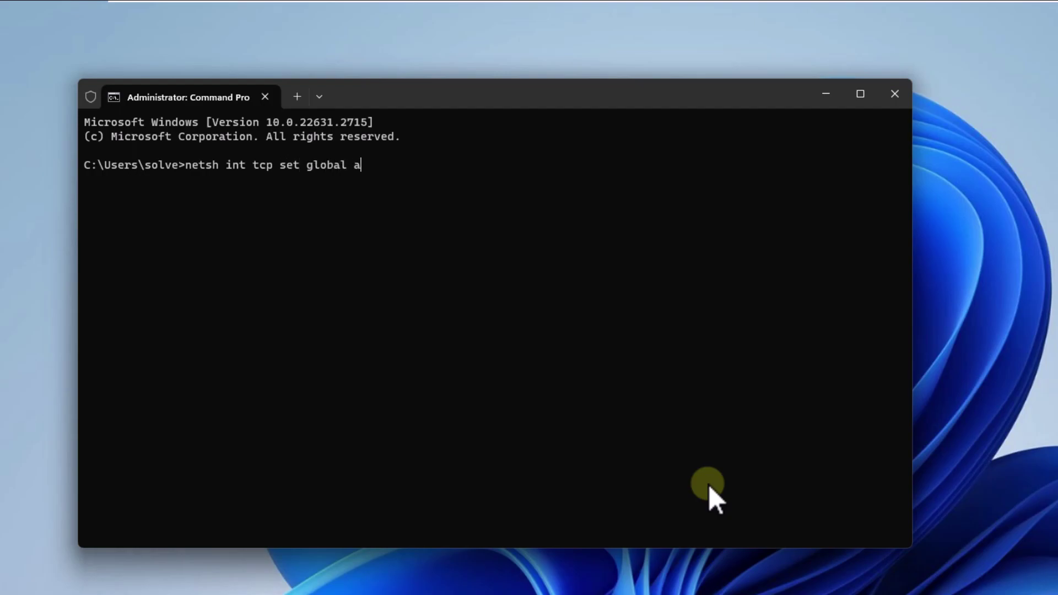
pyautogui.write('uningleve')
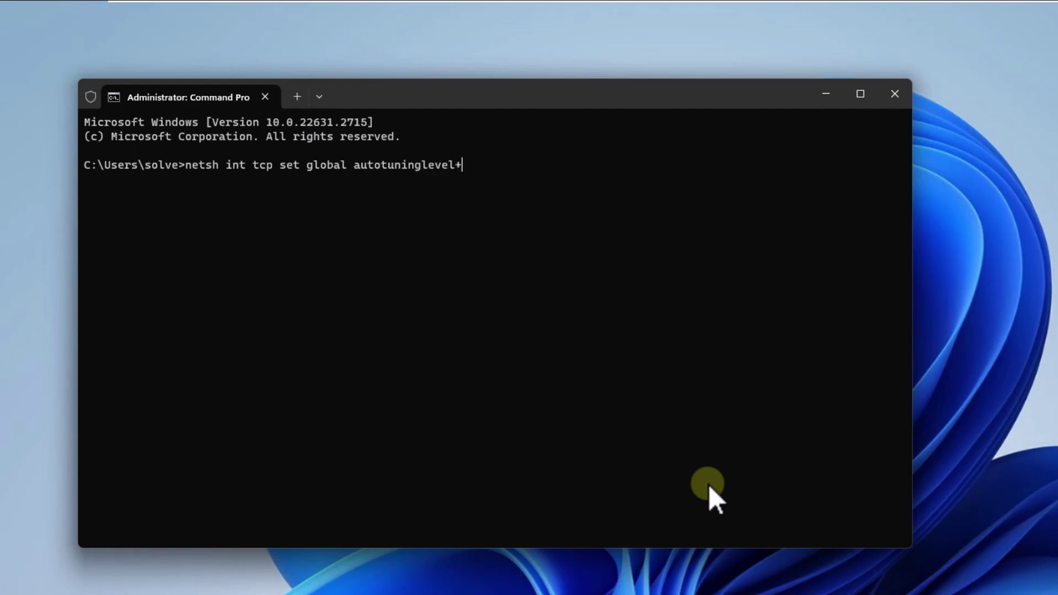
pyautogui.write('l=disabled')
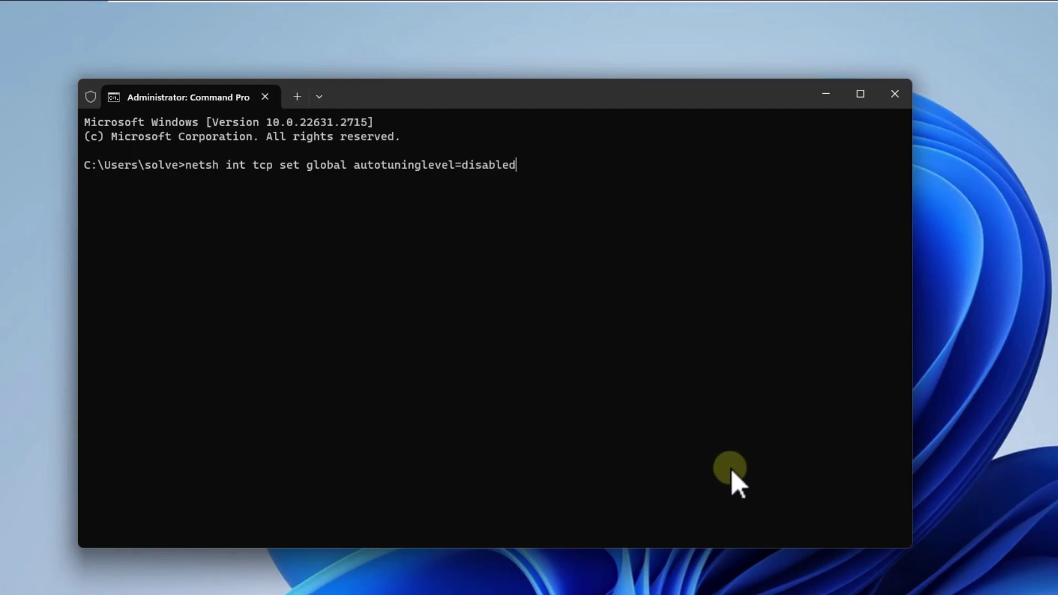
pyautogui.press('Return')
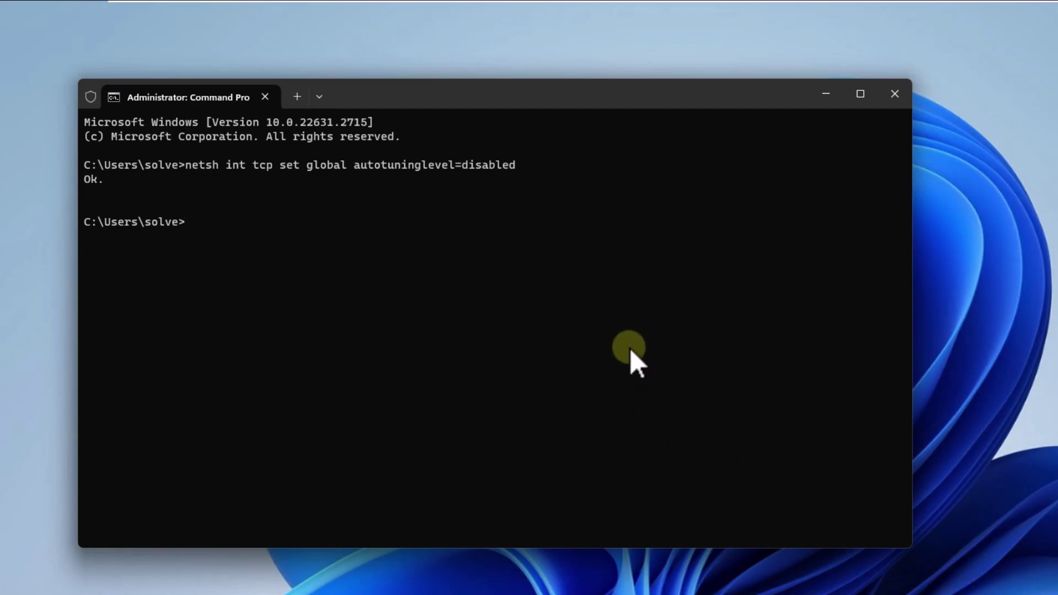
# Step: Re-run the netsh command with autotuninglevel=normal to revert it, then exit the terminal
pyautogui.write('cls')
pyautogui.press('Return')
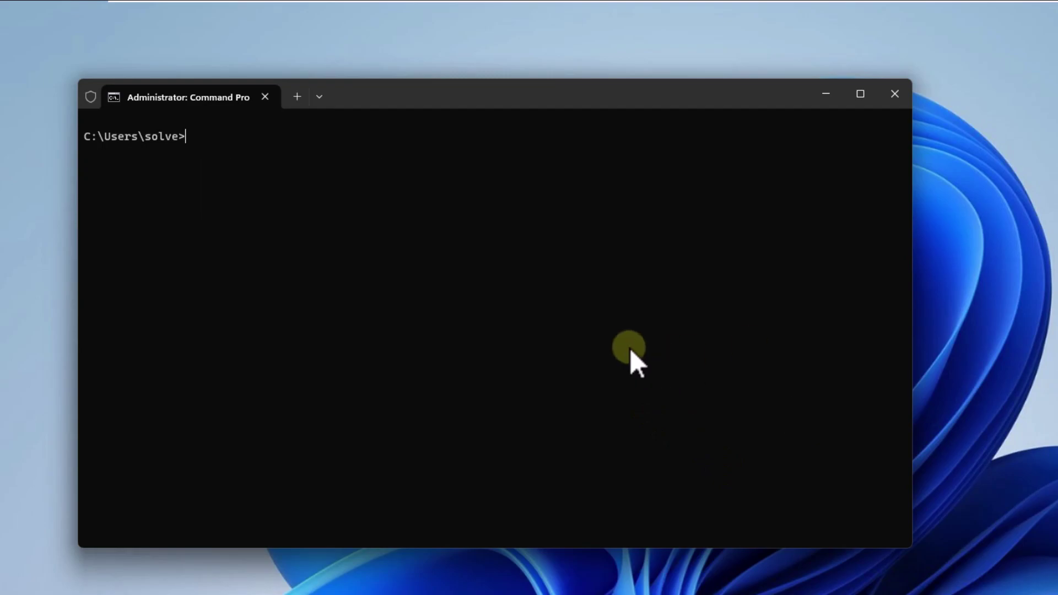
pyautogui.press('Up')
pyautogui.press('BackSpace')
pyautogui.press('BackSpace')
pyautogui.press('BackSpace')
pyautogui.press('BackSpace')
pyautogui.press('BackSpace')
pyautogui.press('BackSpace')
pyautogui.press('BackSpace')
pyautogui.press('BackSpace')
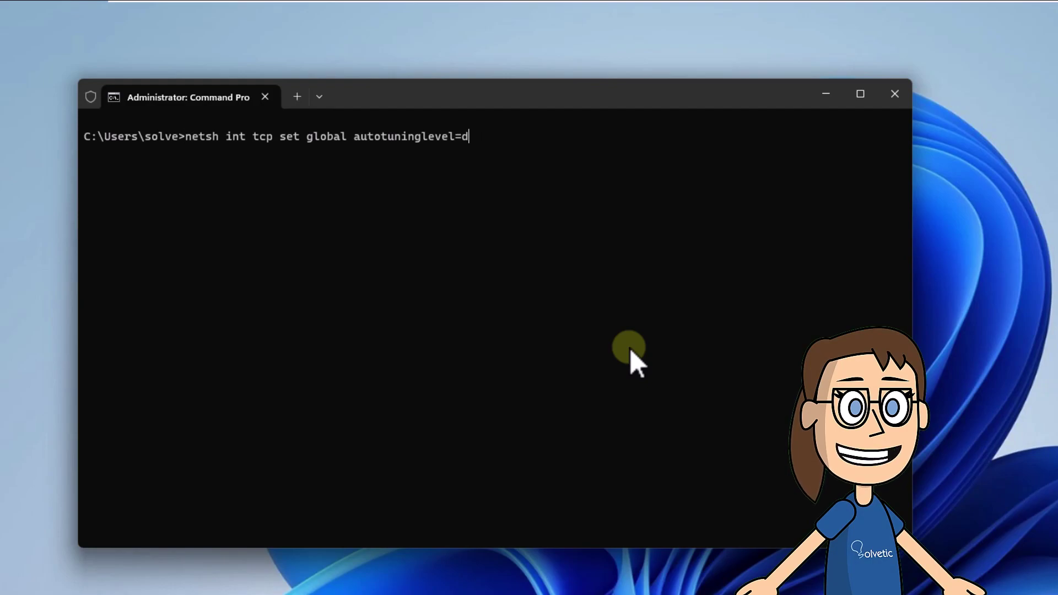
pyautogui.write('normal')
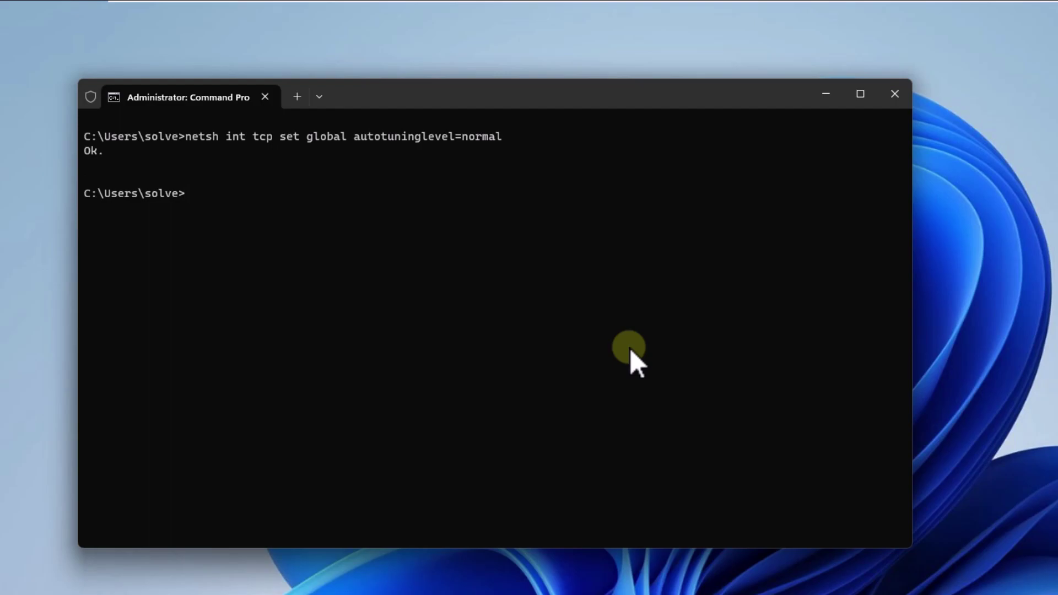
pyautogui.write('s')
pyautogui.press('Return')
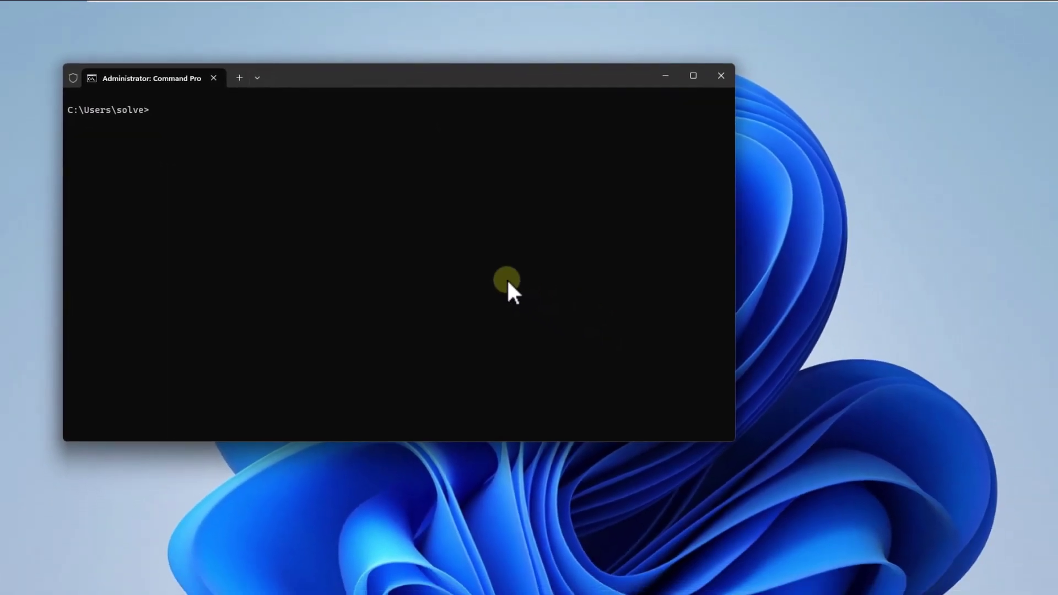
pyautogui.write('exit')
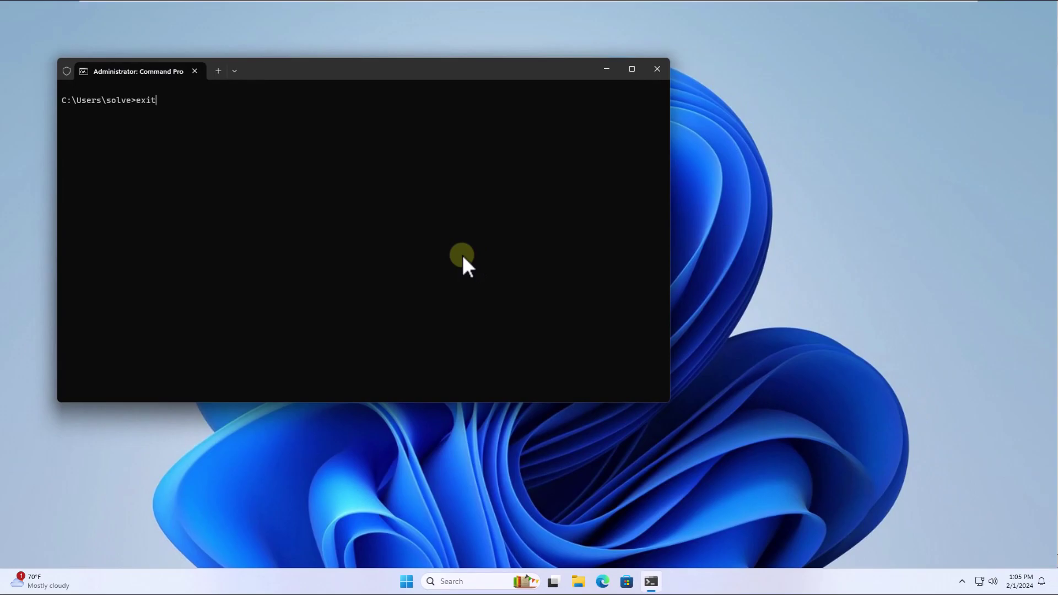
pyautogui.press('Return')
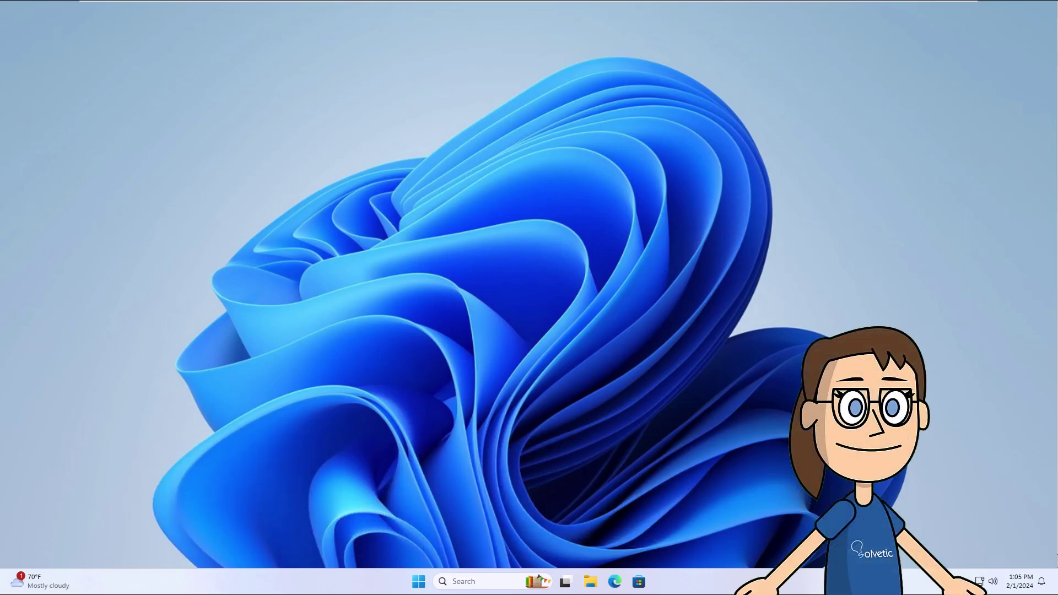
# Step: Uncheck Remote Differential Compression API Support in Windows Features and confirm with OK
pyautogui.click(476, 584)
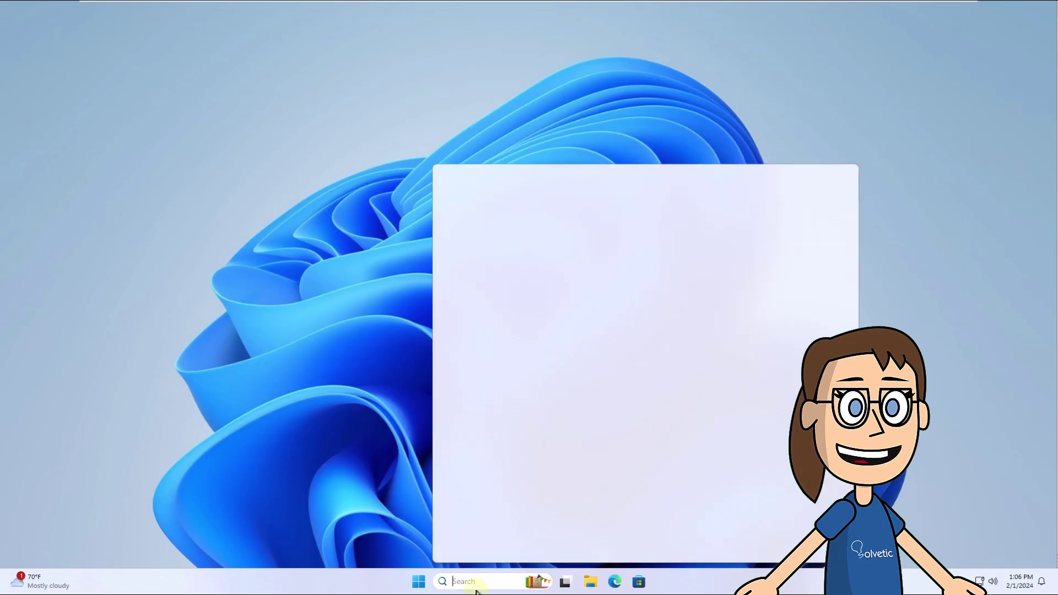
pyautogui.write('features')
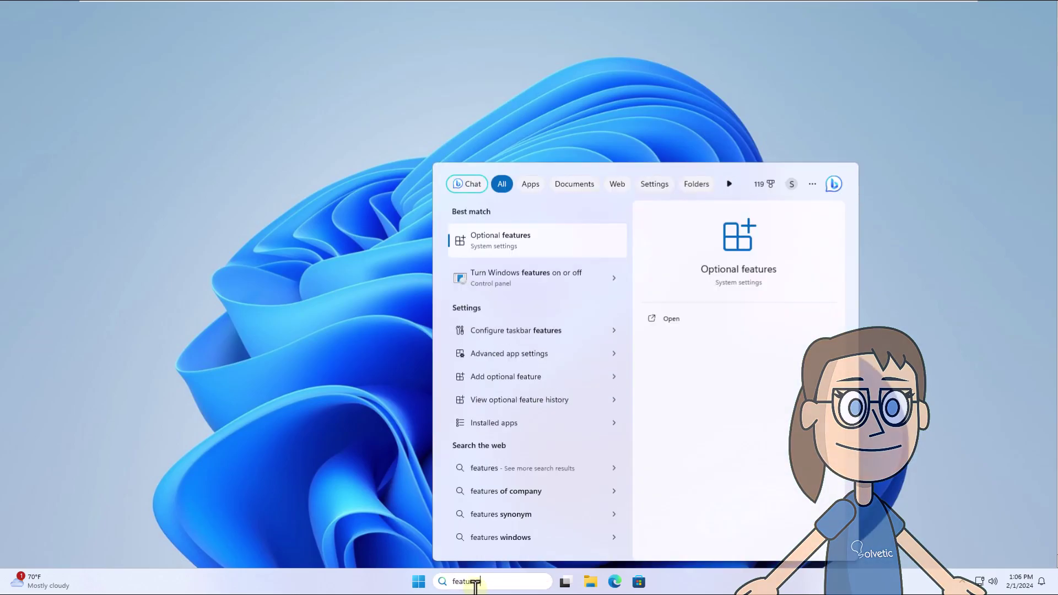
pyautogui.click(545, 282)
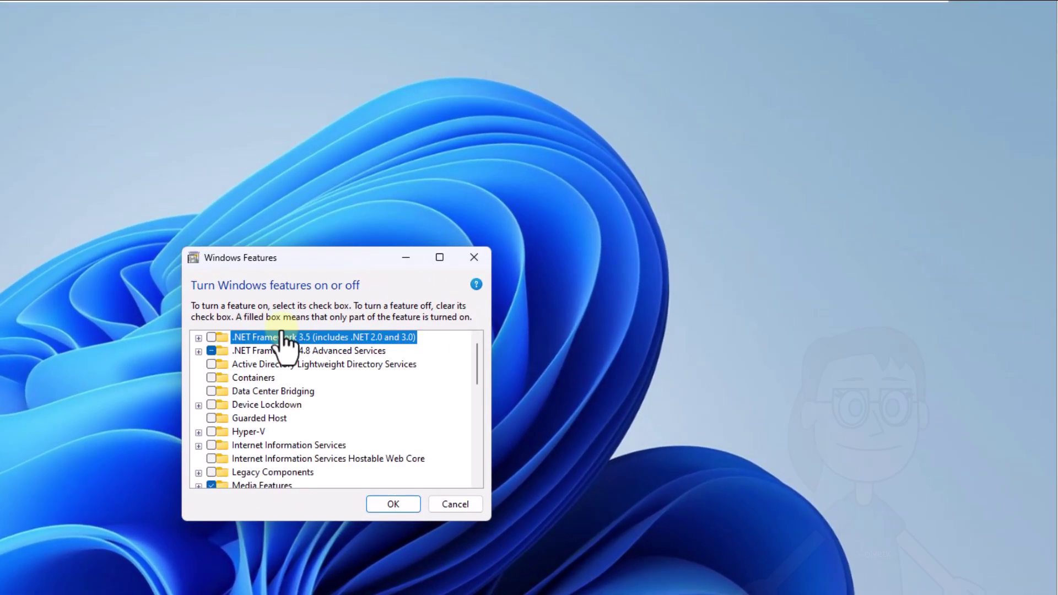
pyautogui.scroll(-1, 278, 408)
pyautogui.scroll(-4, 281, 417)
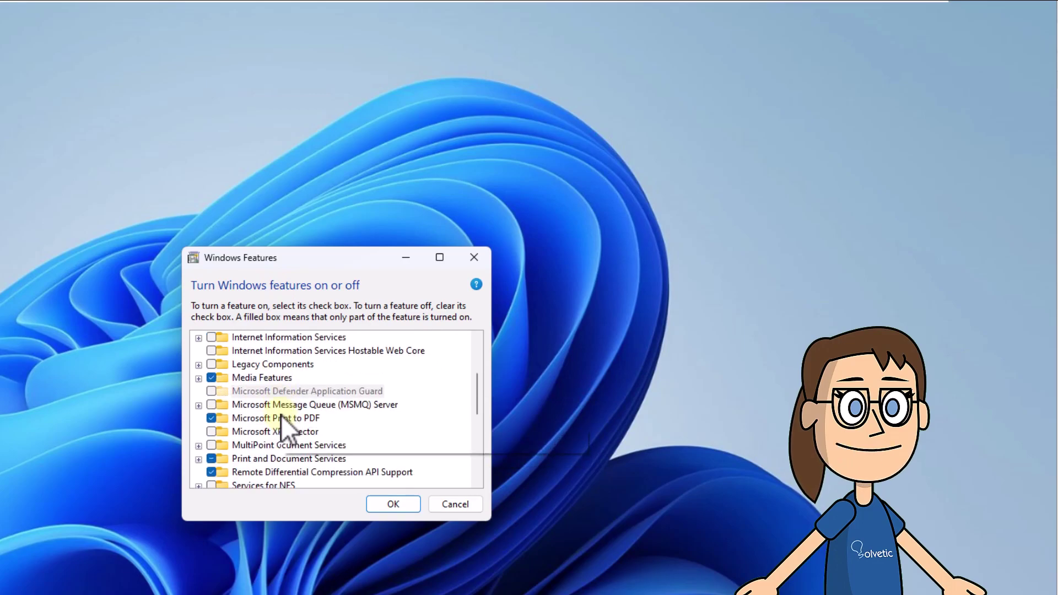
pyautogui.click(303, 418)
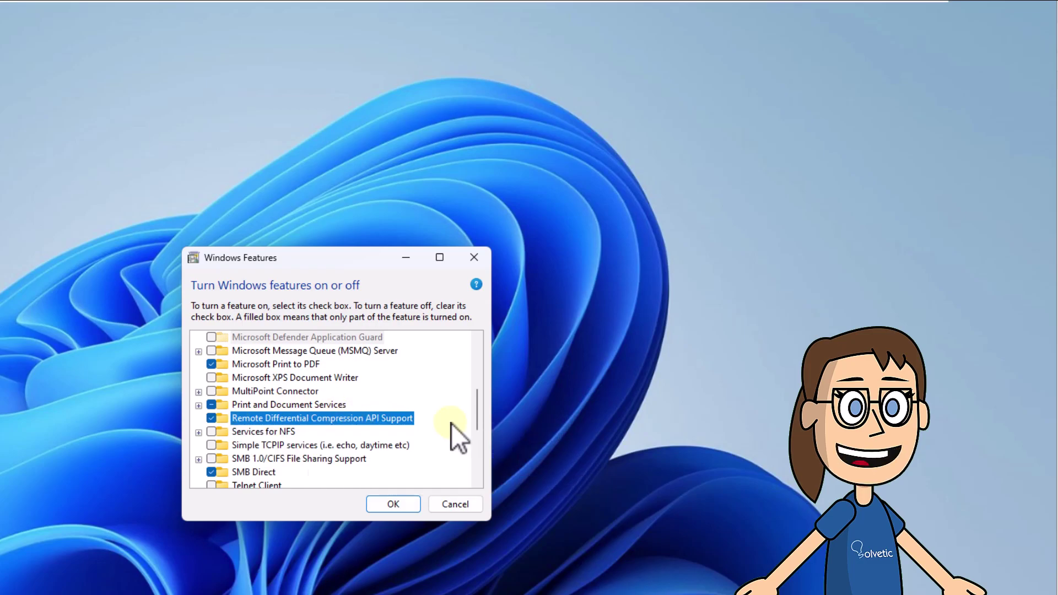
pyautogui.click(211, 418)
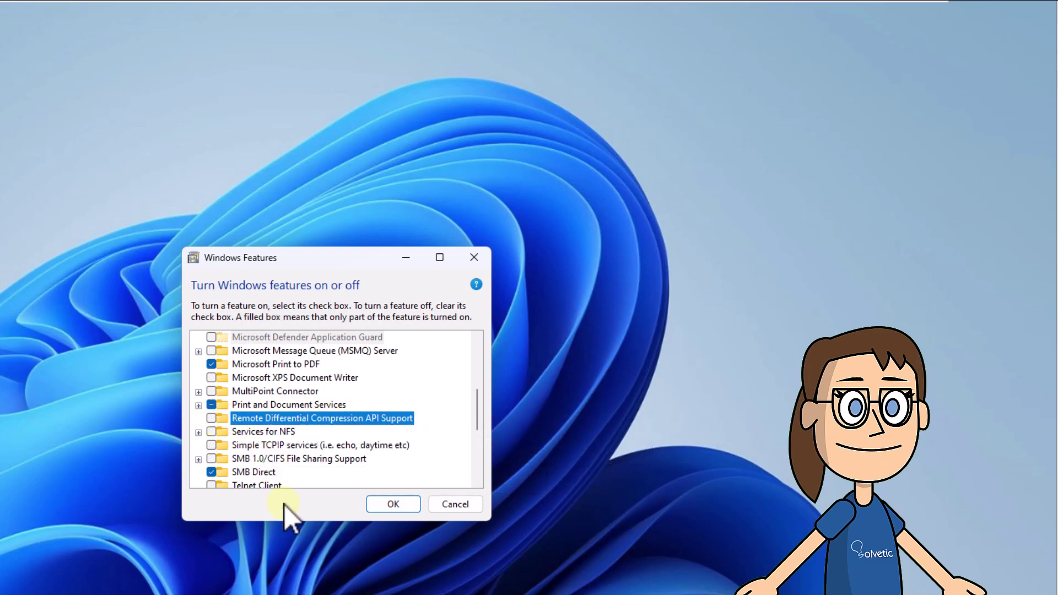
pyautogui.click(386, 504)
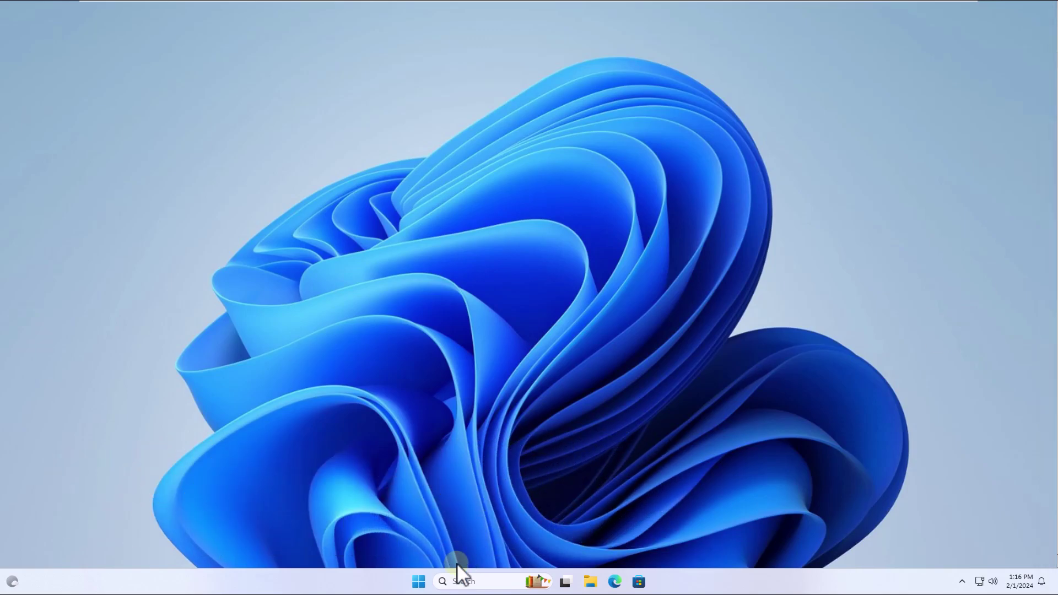
# Step: Open the Services console and jump to the Optimize drives entry
pyautogui.click(458, 581)
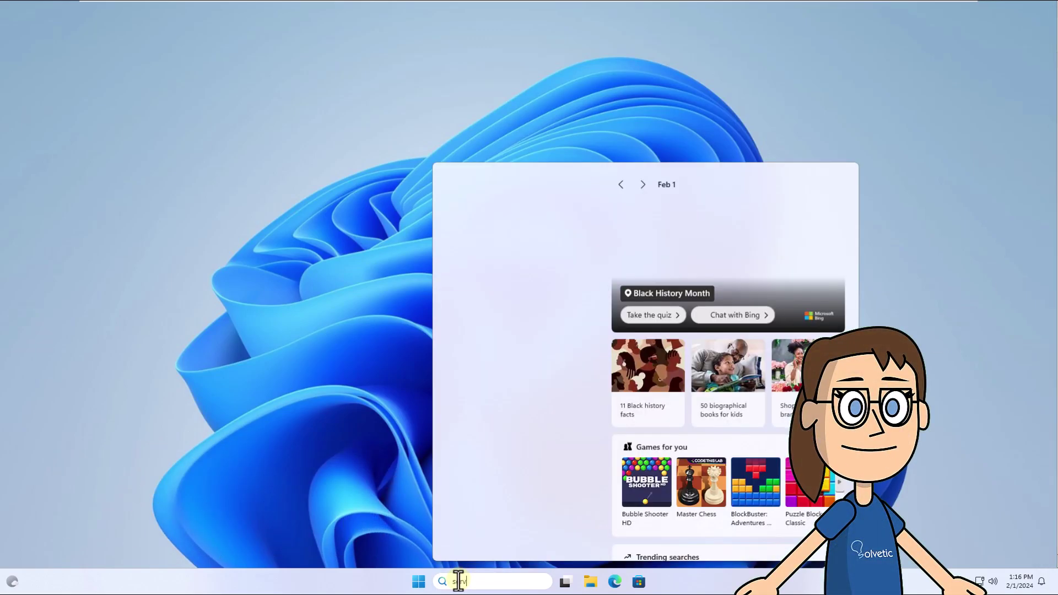
pyautogui.write('services')
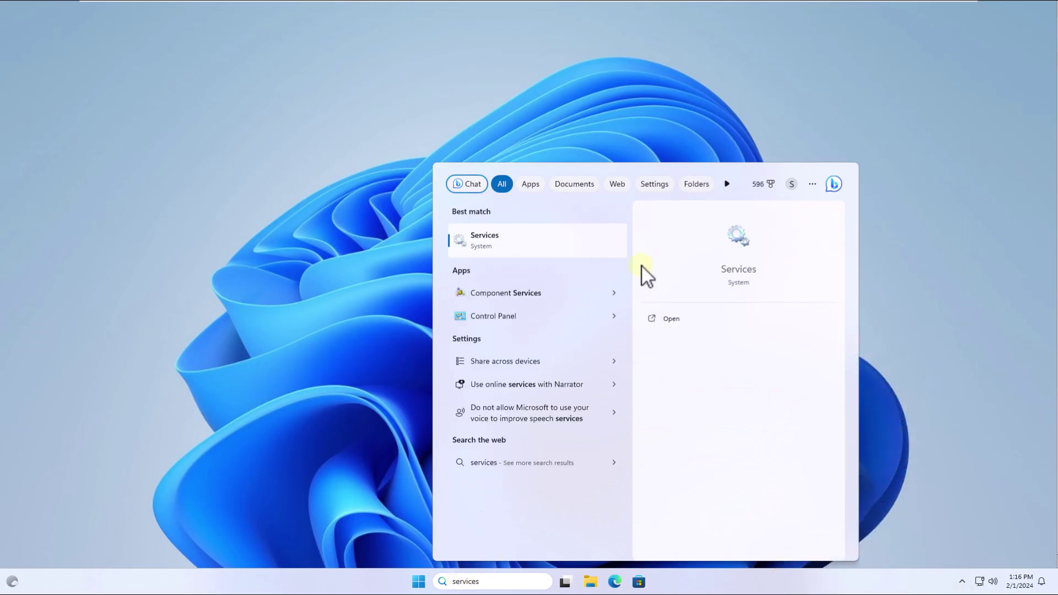
pyautogui.click(577, 247)
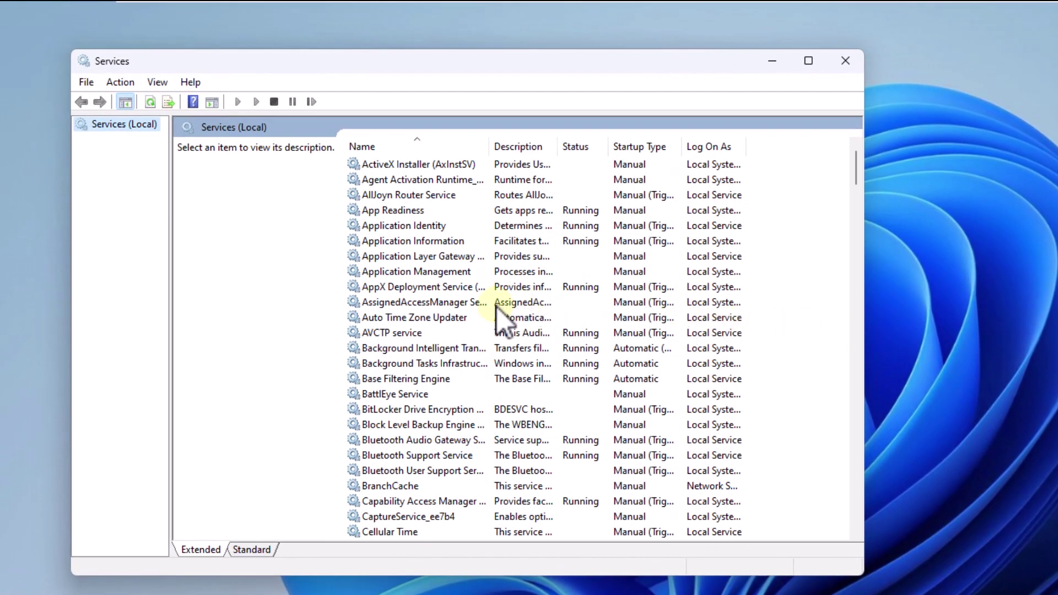
pyautogui.click(496, 306)
pyautogui.write('opt')
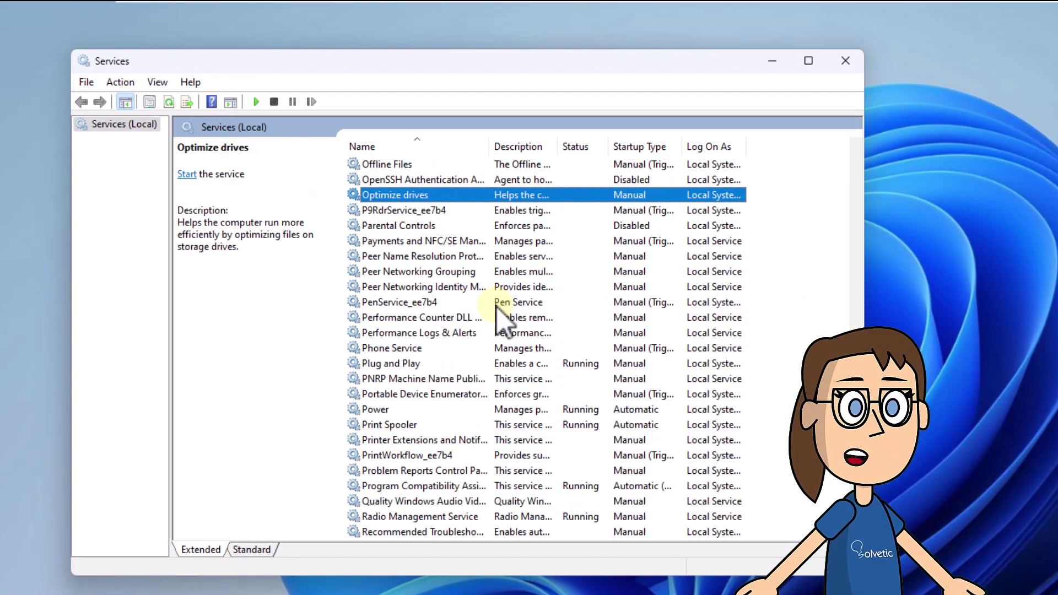
# Step: Set Optimize drives to Automatic startup, start the service, and apply the changes
pyautogui.doubleClick(458, 197)
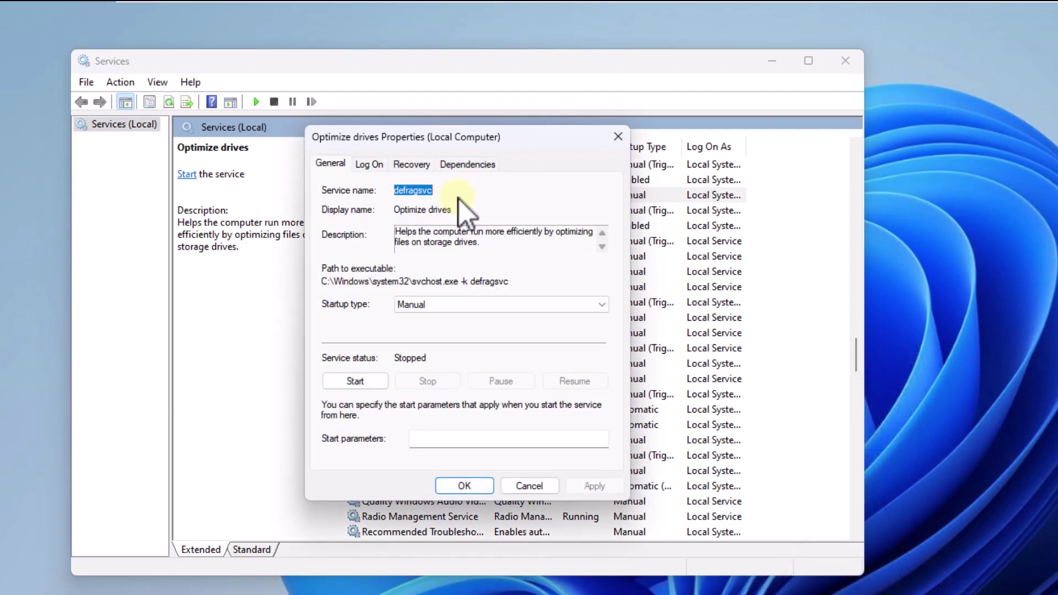
pyautogui.click(487, 309)
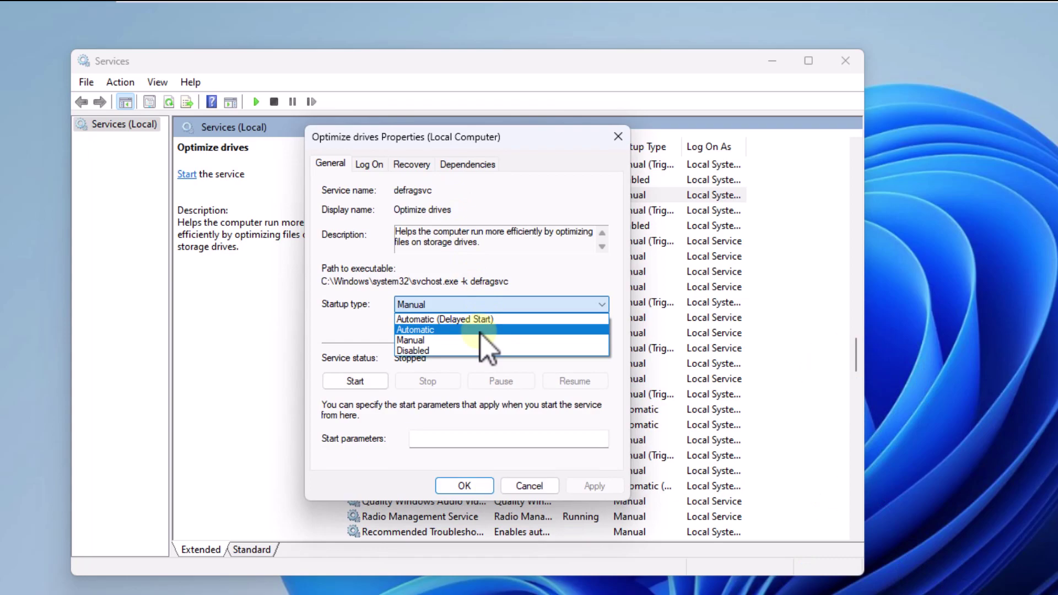
pyautogui.click(480, 331)
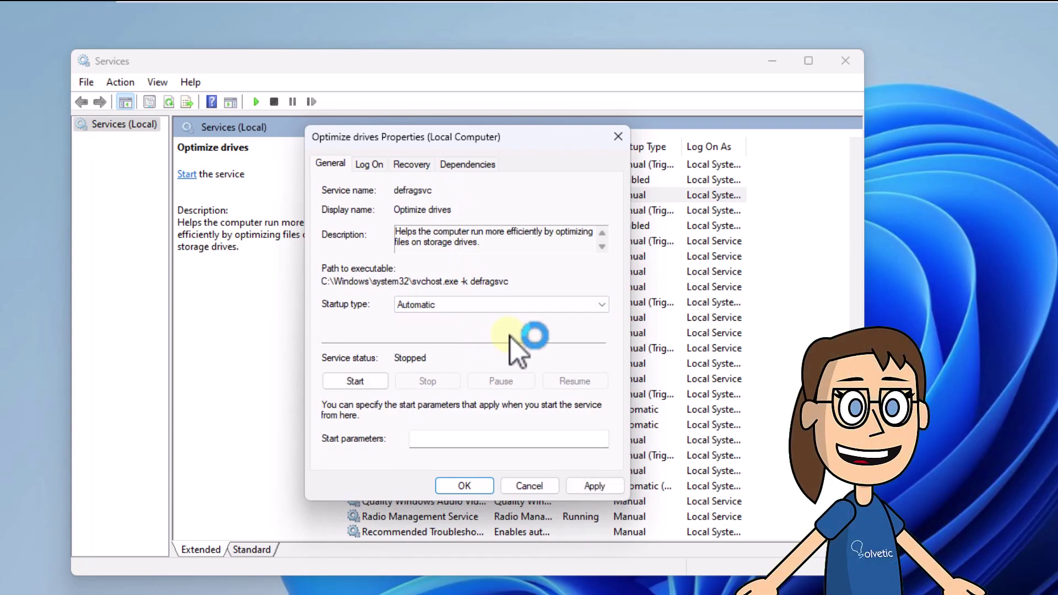
pyautogui.click(364, 382)
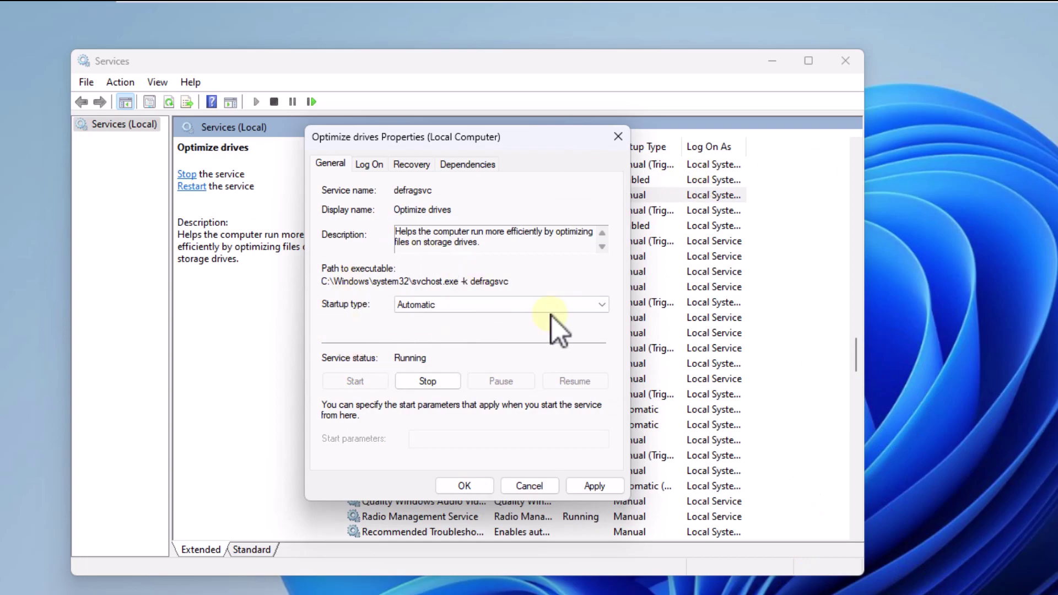
pyautogui.click(593, 485)
pyautogui.click(468, 486)
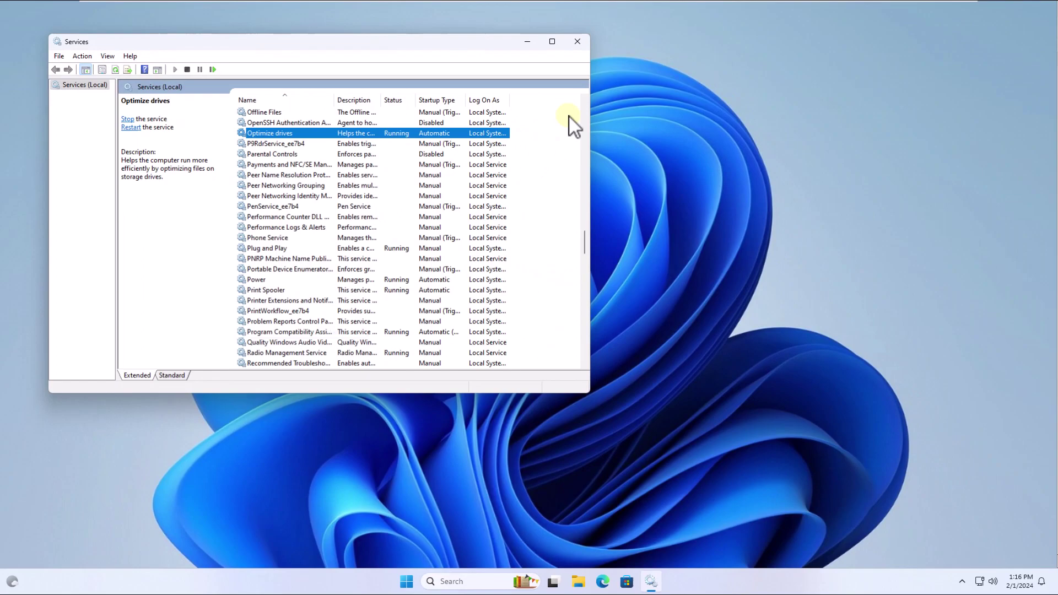
pyautogui.click(583, 44)
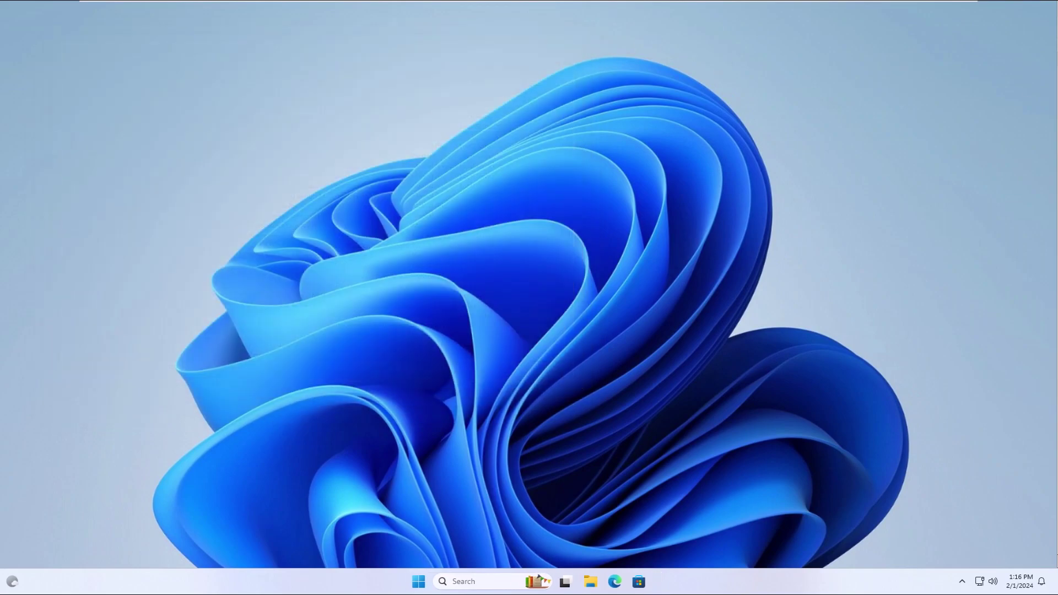